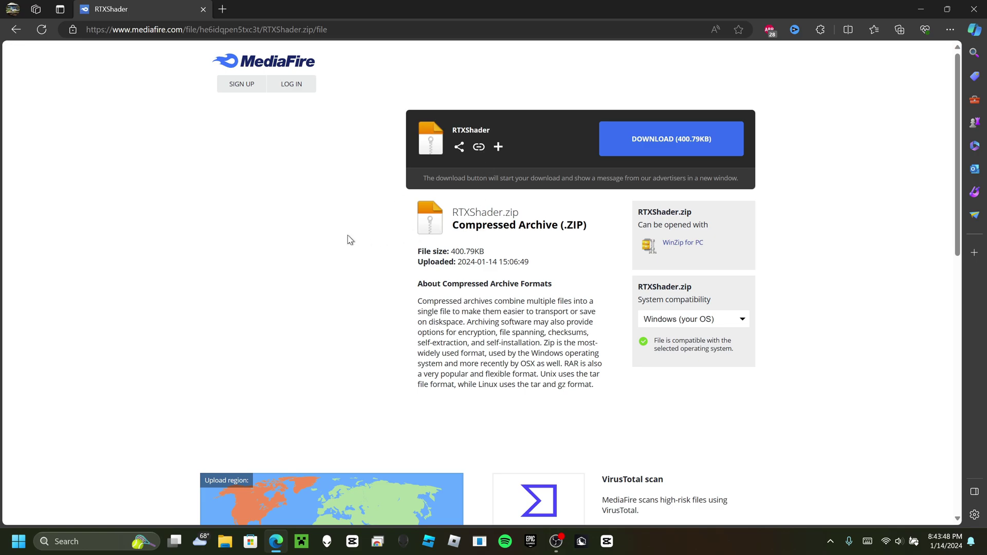
{"action": "scroll", "coordinate": [348, 239], "scroll_direction": "down", "scroll_amount": 1}
{"action": "scroll", "coordinate": [348, 239], "scroll_direction": "up", "scroll_amount": 1}
{"action": "scroll", "coordinate": [348, 238], "scroll_direction": "down", "scroll_amount": 7}
{"action": "scroll", "coordinate": [239, 256], "scroll_direction": "down", "scroll_amount": 2}
{"action": "scroll", "coordinate": [239, 256], "scroll_direction": "up", "scroll_amount": 2}
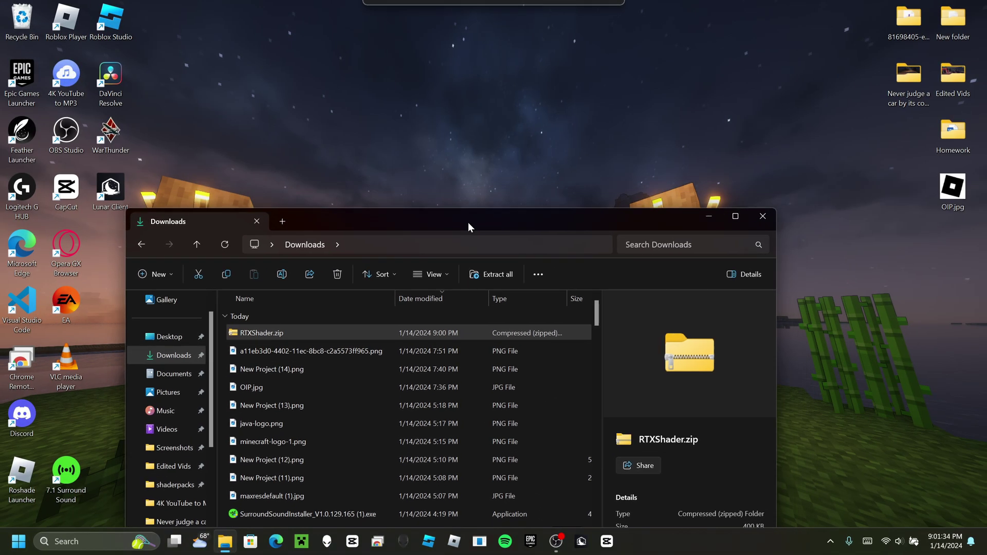
- Move RTXShader.zip from the Downloads folder onto the desktop and close the Downloads window
{"action": "left_click_drag", "start_coordinate": [468, 222], "coordinate": [394, 238]}
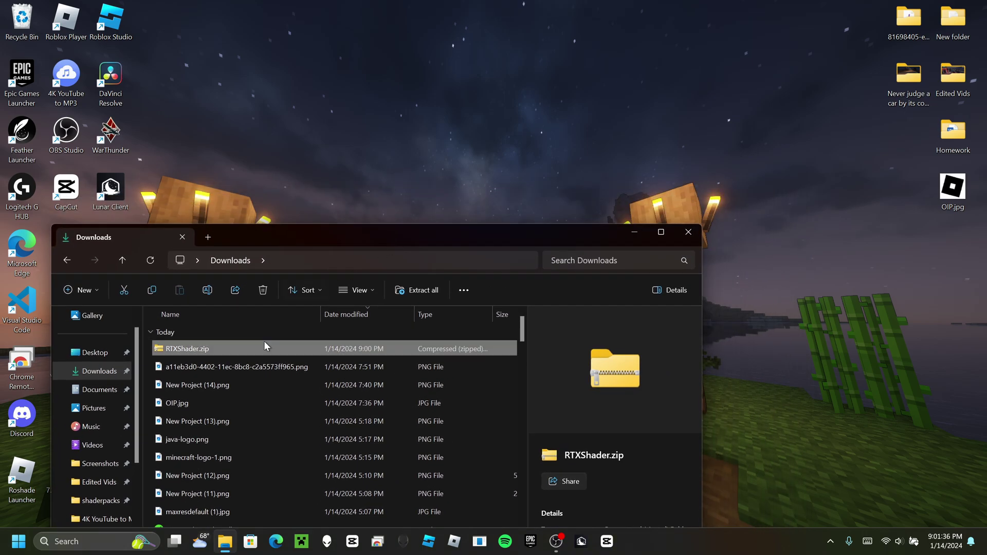
{"action": "left_click_drag", "start_coordinate": [240, 347], "coordinate": [465, 204]}
{"action": "left_click", "coordinate": [688, 232]}
- Extract RTXShader.zip to the RTXShader folder on the desktop and close the window showing the extracted files
{"action": "right_click", "coordinate": [465, 204]}
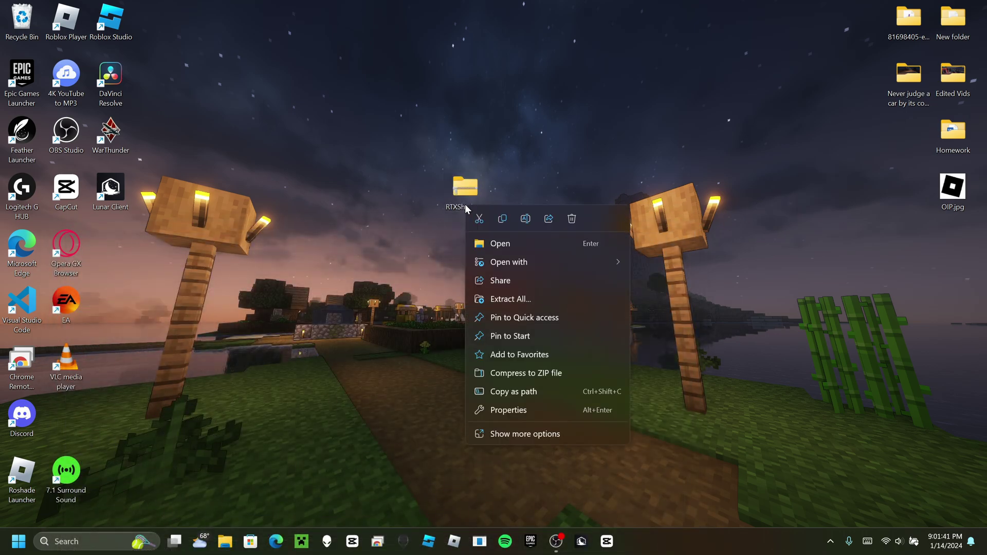
{"action": "left_click", "coordinate": [504, 300]}
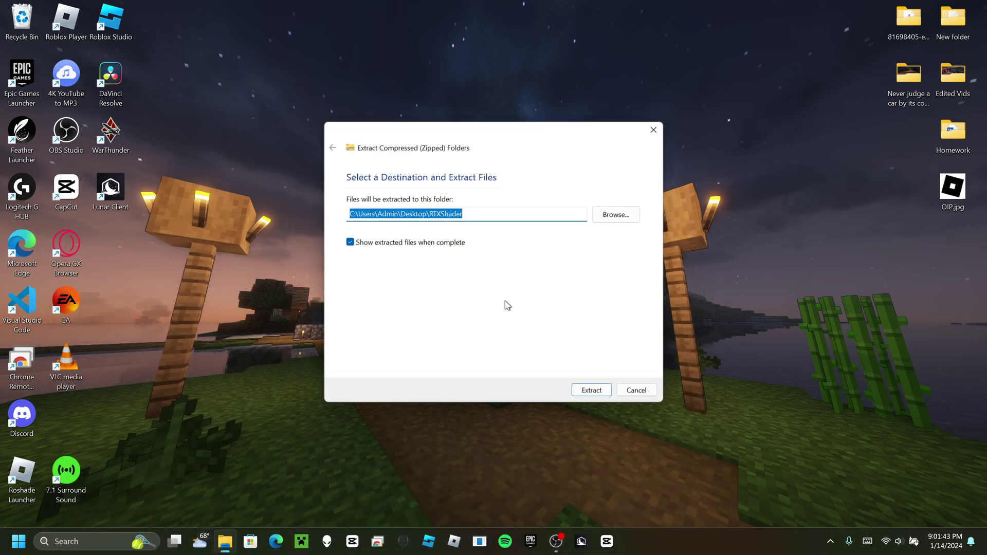
{"action": "left_click", "coordinate": [584, 392]}
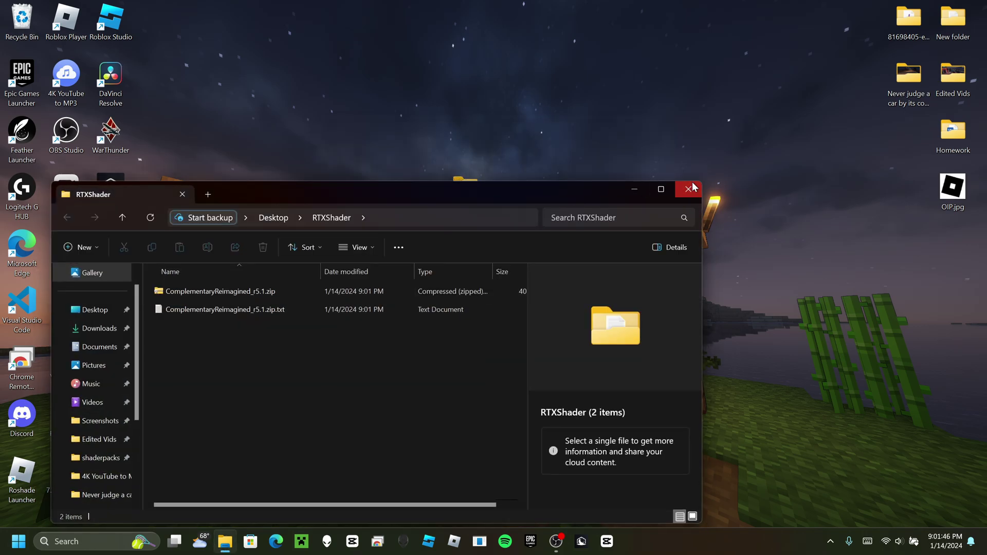
{"action": "left_click", "coordinate": [689, 188]}
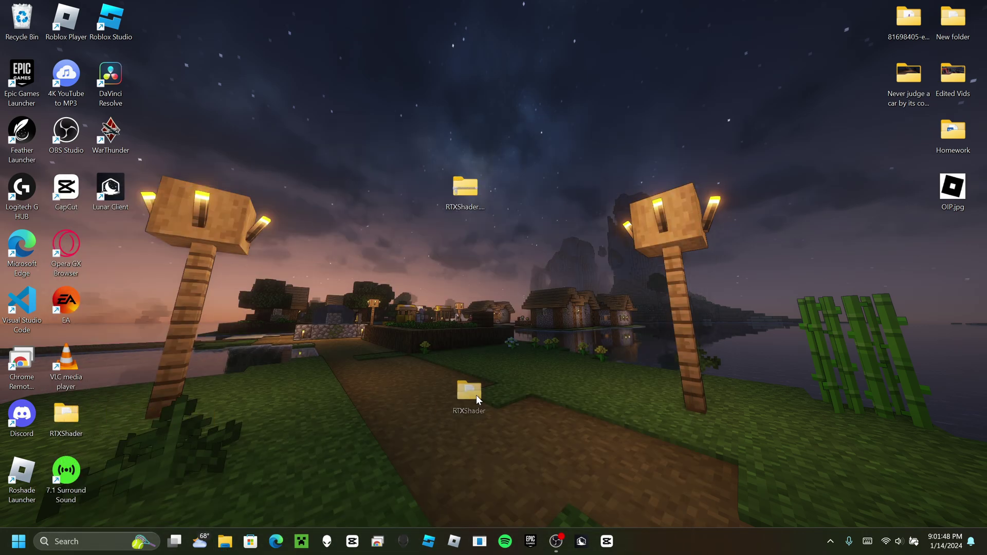
- Delete RTXShader.zip from the desktop and put the extracted RTXShader folder in its place
{"action": "left_click_drag", "start_coordinate": [379, 208], "coordinate": [383, 205]}
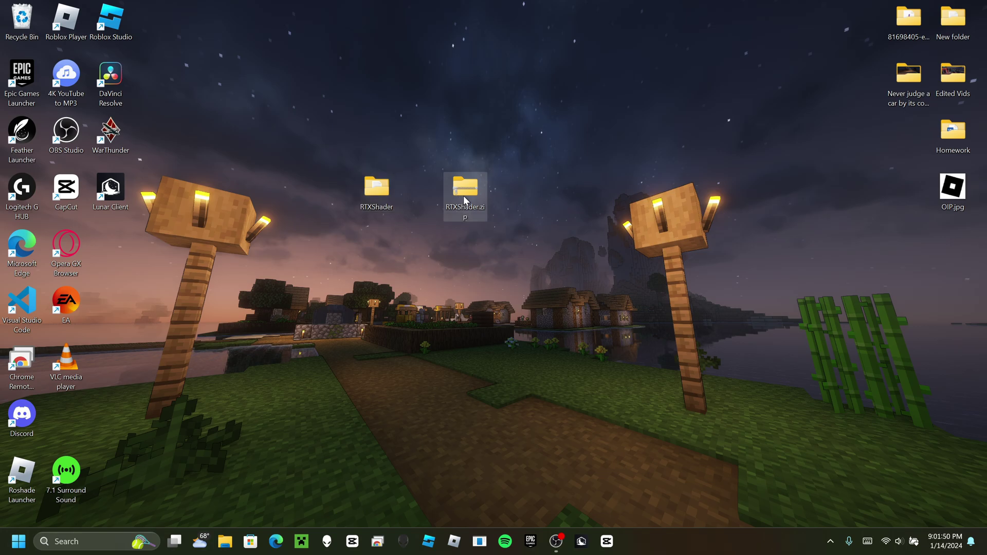
{"action": "key", "text": "Delete"}
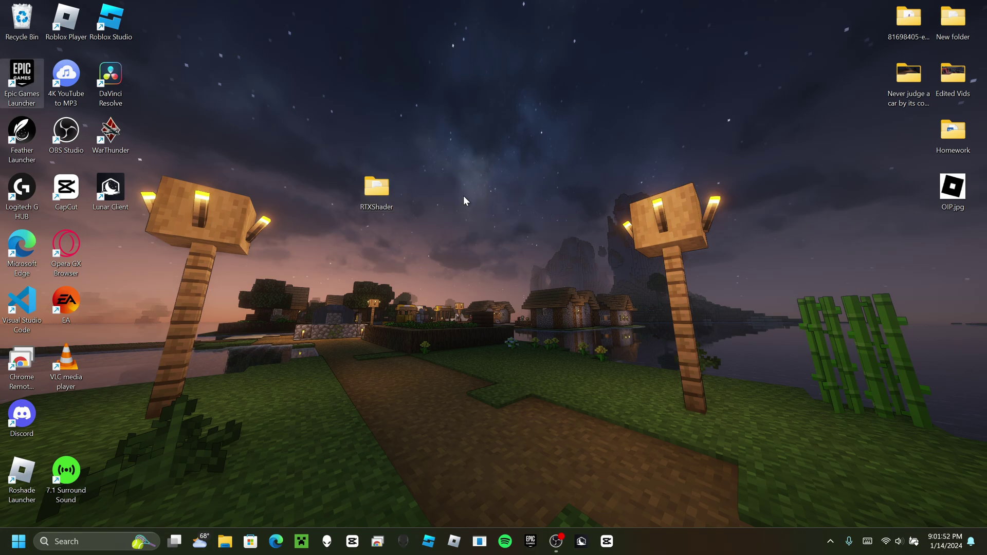
{"action": "left_click_drag", "start_coordinate": [366, 188], "coordinate": [465, 207]}
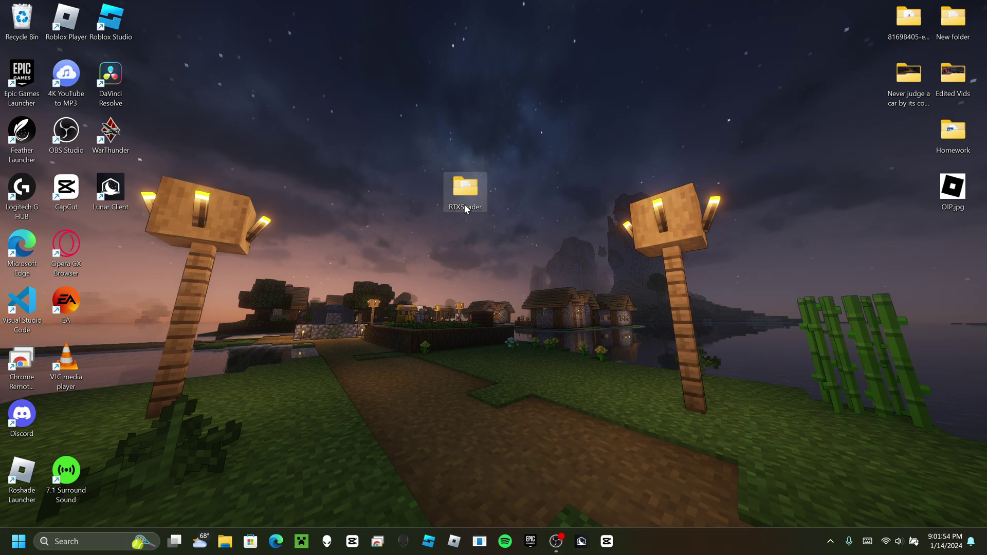
- Open the RTXShader folder from the desktop and move its window aside to free desktop space
{"action": "double_click", "coordinate": [462, 188]}
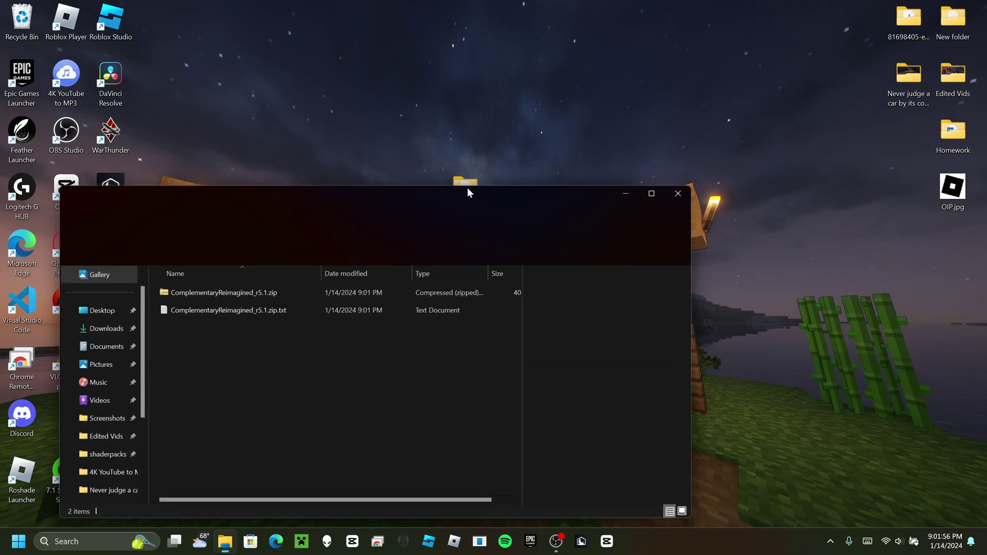
{"action": "left_click_drag", "start_coordinate": [189, 334], "coordinate": [239, 267]}
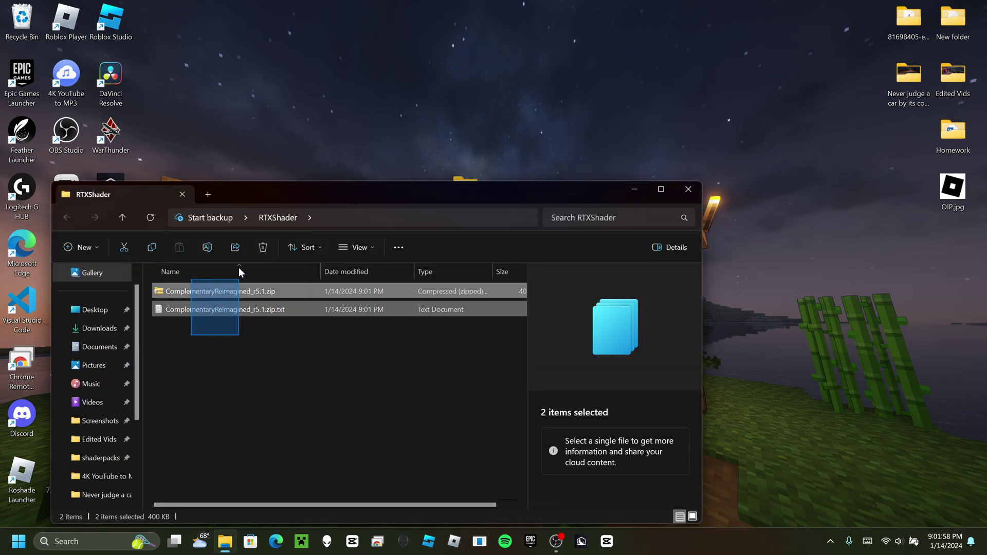
{"action": "left_click", "coordinate": [235, 331]}
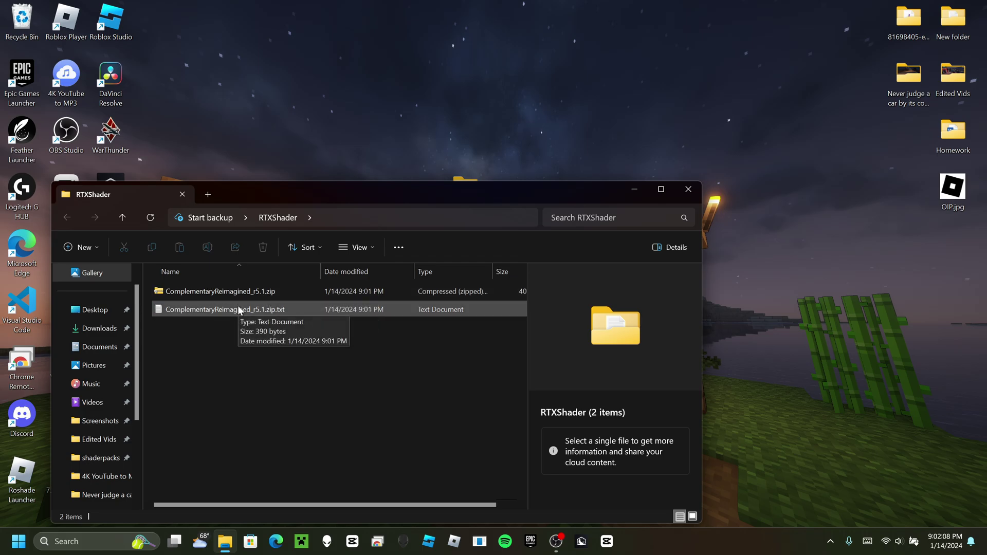
{"action": "left_click_drag", "start_coordinate": [291, 187], "coordinate": [424, 126]}
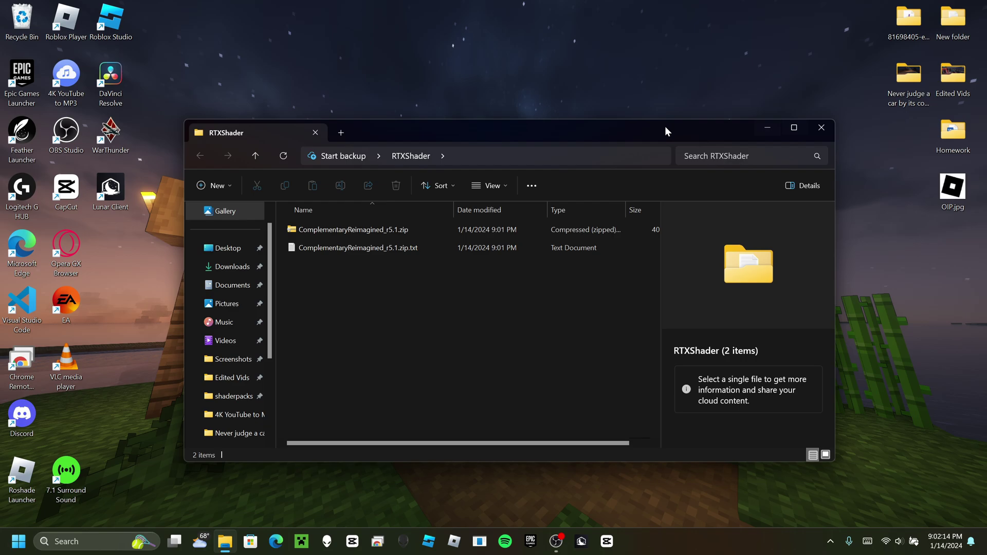
{"action": "left_click_drag", "start_coordinate": [688, 127], "coordinate": [874, 148]}
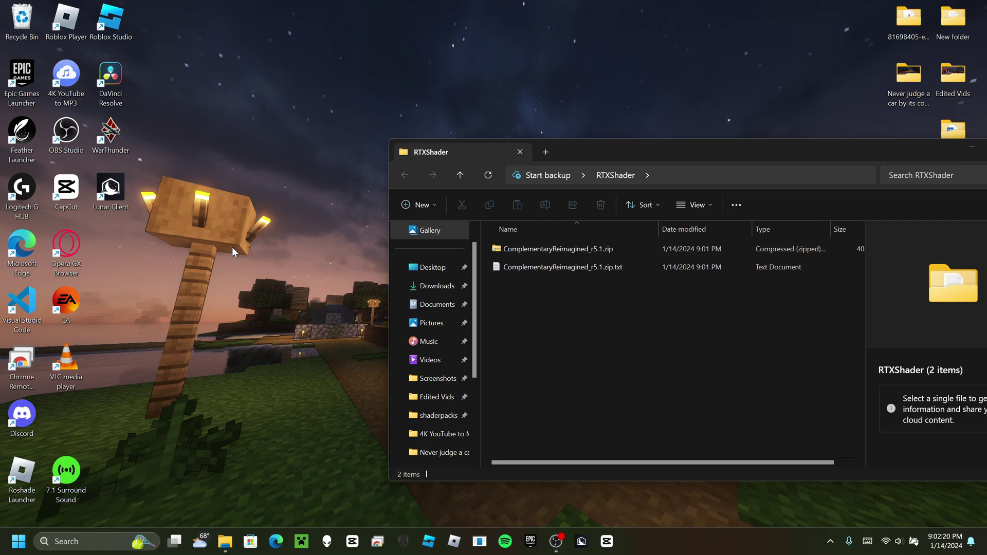
- Open the Roaming folder by running %appdata% and place its window beside the RTXShader window
{"action": "key", "text": "super+r"}
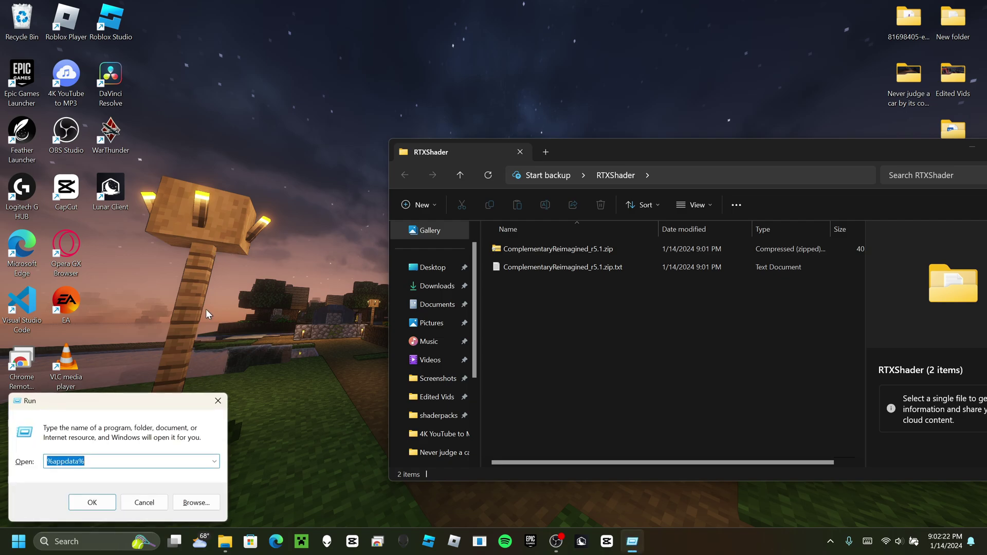
{"action": "left_click", "coordinate": [111, 463]}
{"action": "double_click", "coordinate": [102, 460]}
{"action": "left_click", "coordinate": [92, 502]}
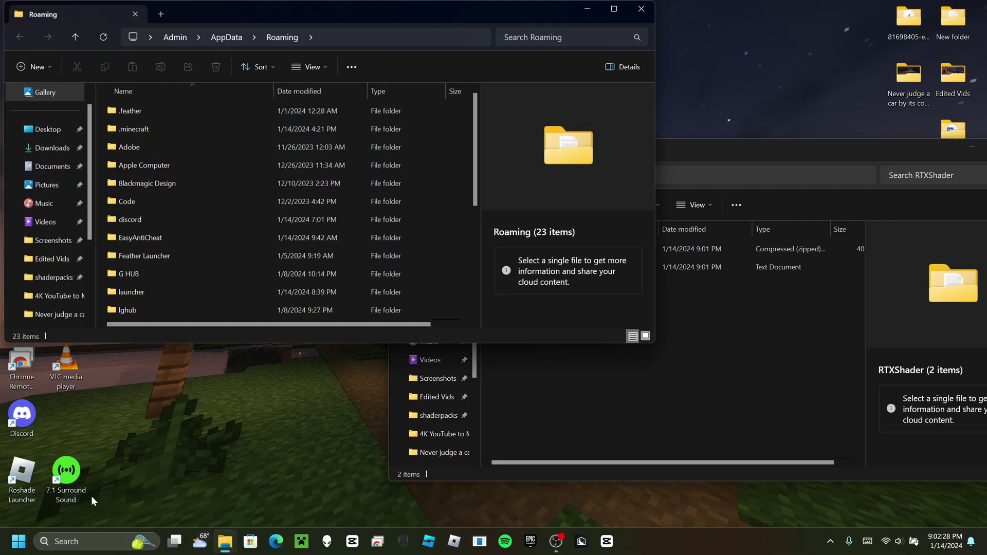
{"action": "left_click_drag", "start_coordinate": [209, 15], "coordinate": [282, 70]}
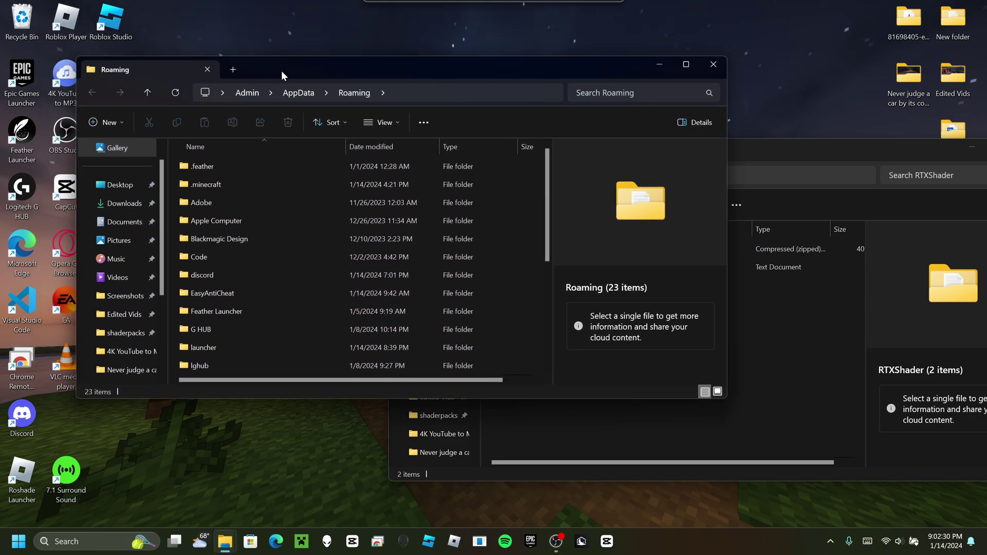
- Open the shaderpacks folder inside the .minecraft folder
{"action": "double_click", "coordinate": [220, 189]}
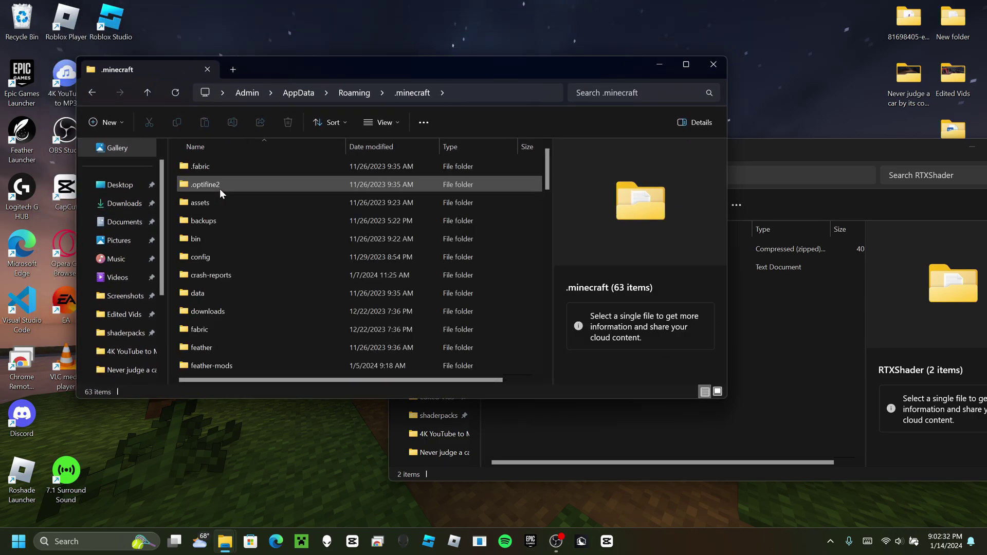
{"action": "scroll", "coordinate": [218, 189], "scroll_direction": "down", "scroll_amount": 4}
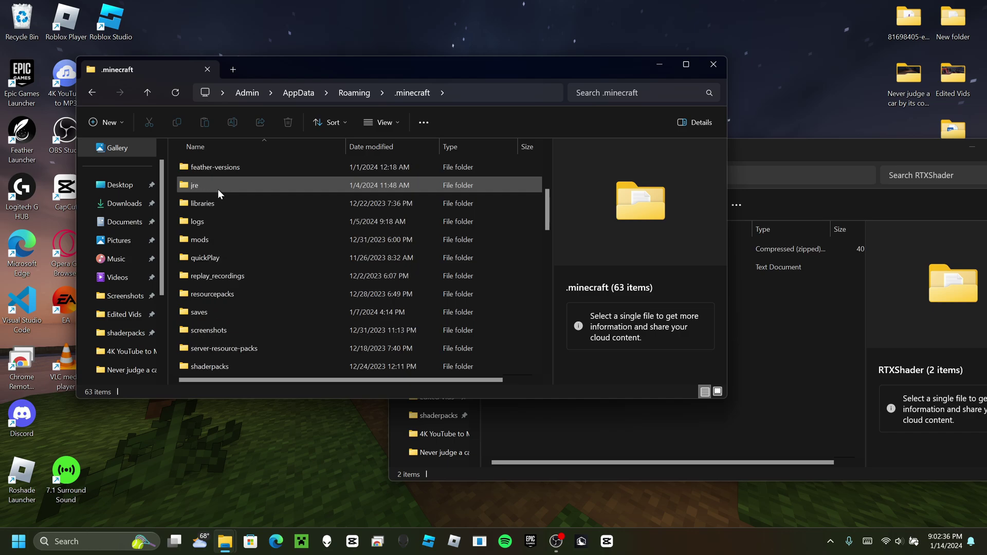
{"action": "scroll", "coordinate": [221, 201], "scroll_direction": "down", "scroll_amount": 1}
{"action": "scroll", "coordinate": [221, 201], "scroll_direction": "down", "scroll_amount": 1}
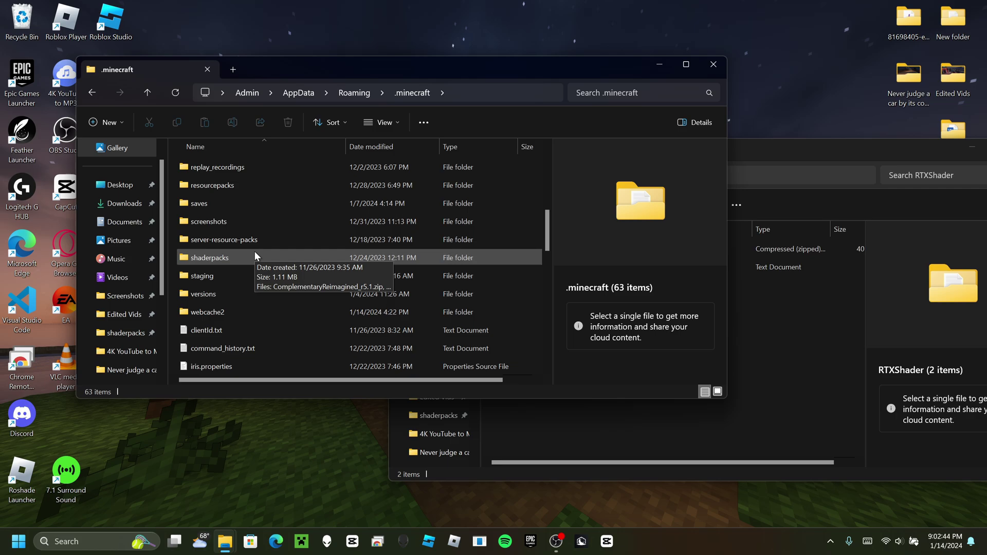
{"action": "double_click", "coordinate": [228, 257]}
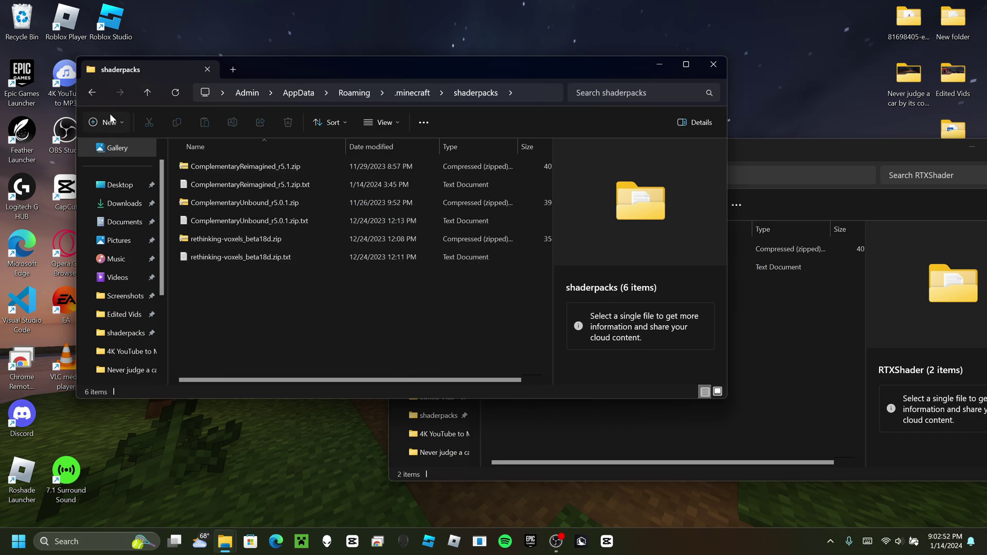
- Go back to the .minecraft folder and reopen shaderpacks
{"action": "left_click", "coordinate": [92, 93]}
{"action": "scroll", "coordinate": [311, 356], "scroll_direction": "down", "scroll_amount": 1}
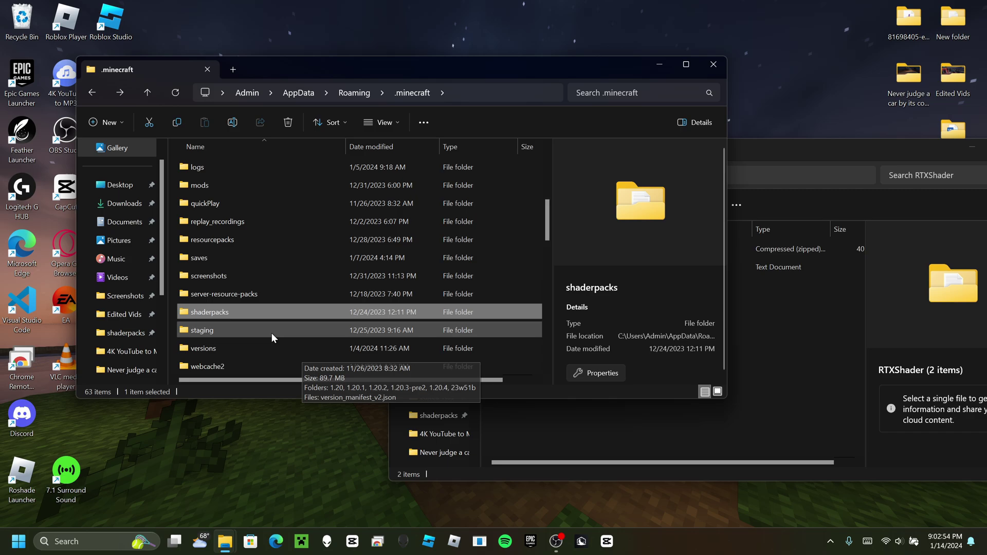
{"action": "double_click", "coordinate": [236, 314]}
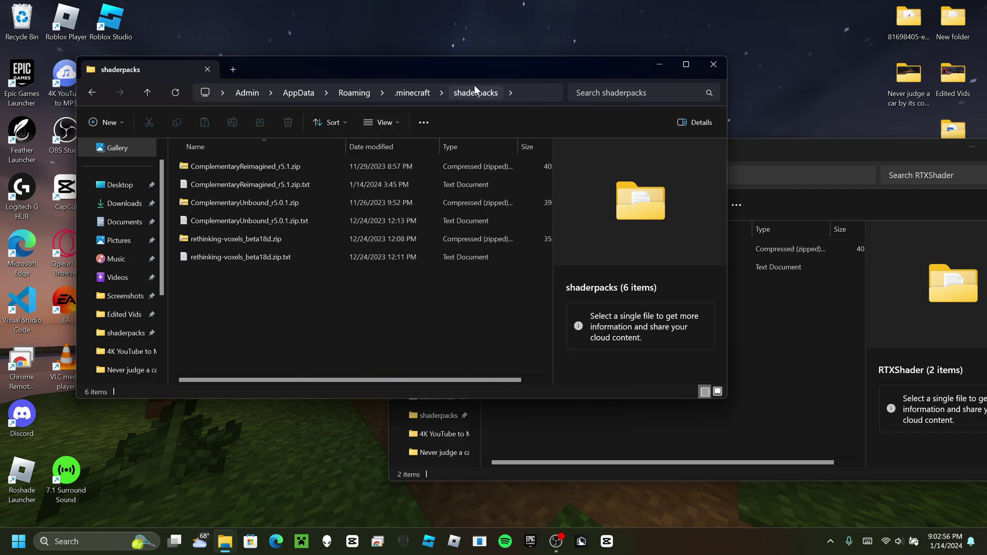
- Arrange the shaderpacks and RTXShader windows so both file lists show, and select both ComplementaryReimagined_r5.1 files in RTXShader
{"action": "left_click_drag", "start_coordinate": [424, 61], "coordinate": [365, 72]}
{"action": "left_click_drag", "start_coordinate": [722, 152], "coordinate": [737, 113]}
{"action": "left_click_drag", "start_coordinate": [369, 77], "coordinate": [353, 24]}
{"action": "left_click_drag", "start_coordinate": [737, 109], "coordinate": [694, 228]}
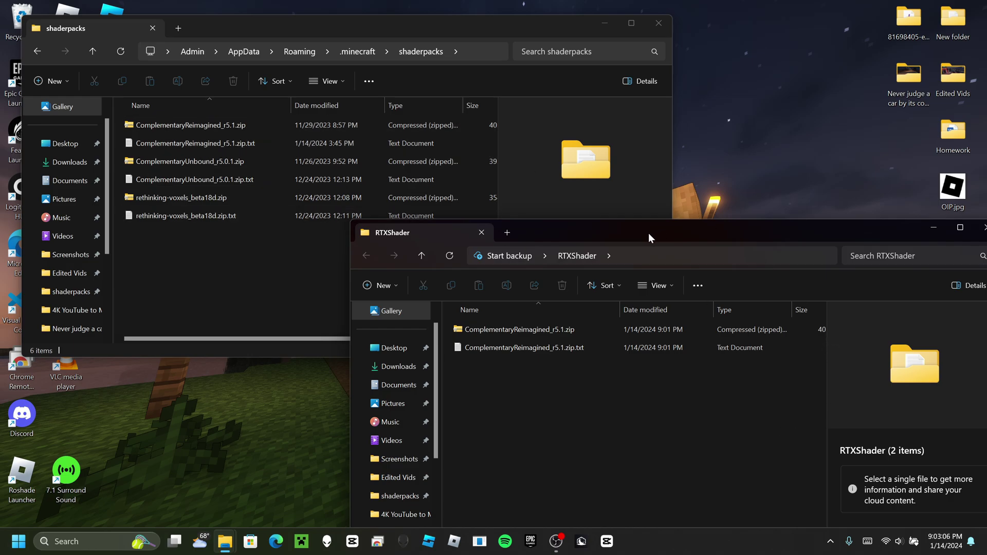
{"action": "left_click_drag", "start_coordinate": [649, 232], "coordinate": [650, 239]}
{"action": "left_click_drag", "start_coordinate": [507, 390], "coordinate": [507, 337]}
- Close the shaderpacks window and reposition the RTXShader window on the desktop
{"action": "left_click", "coordinate": [197, 255]}
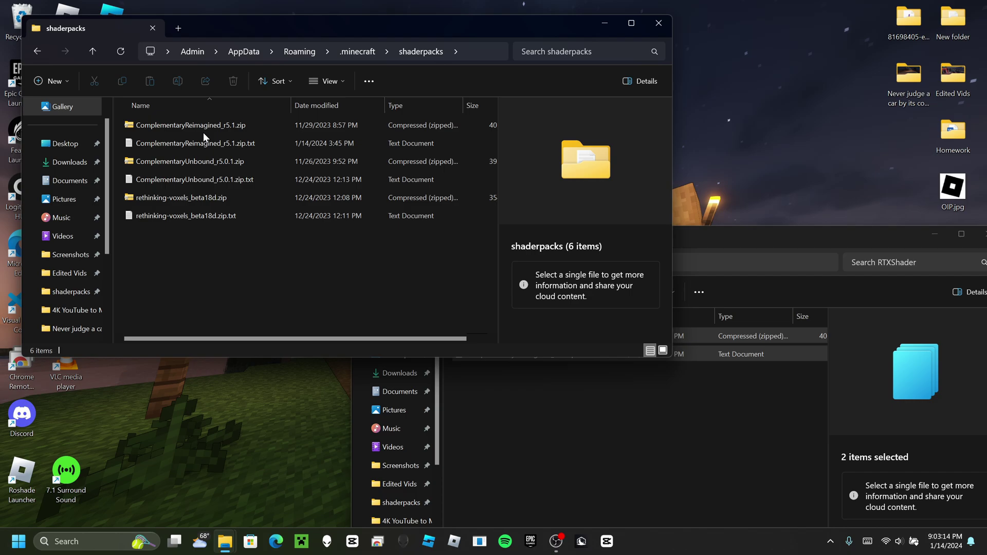
{"action": "left_click", "coordinate": [657, 28]}
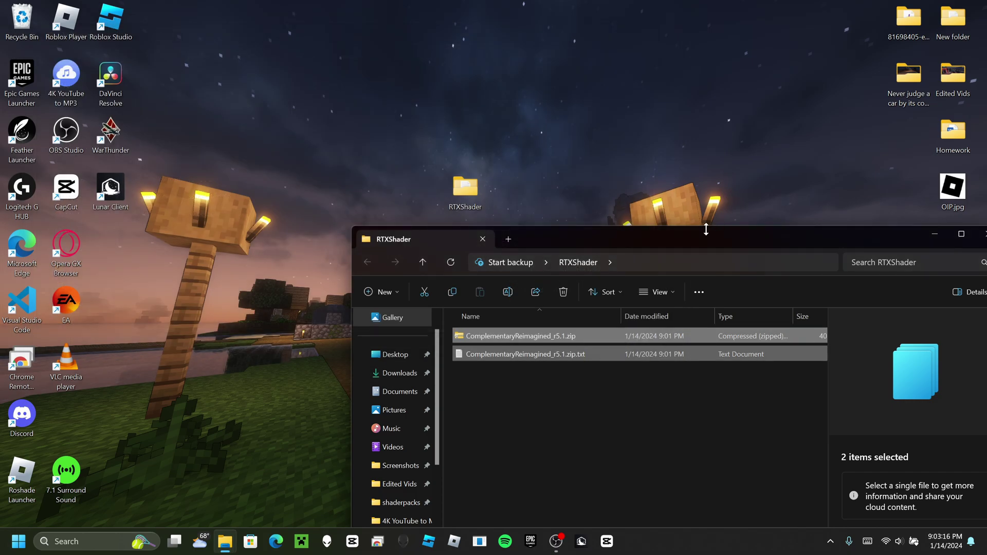
{"action": "left_click_drag", "start_coordinate": [705, 230], "coordinate": [643, 188]}
{"action": "left_click", "coordinate": [652, 177]}
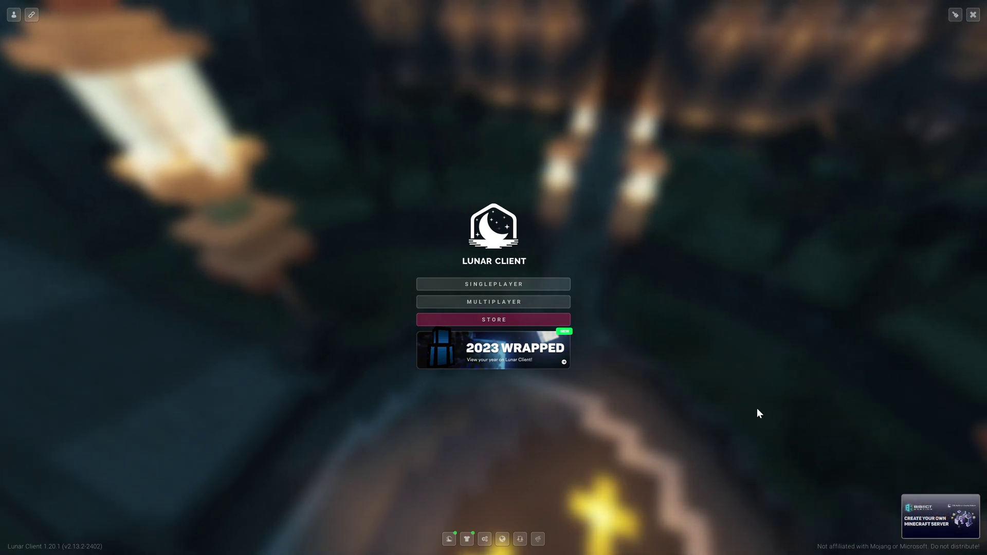
- In Lunar Client's video settings, open the shader list and confirm ComplementaryReimagined_r5.1.zip as the active shader pack
{"action": "left_click", "coordinate": [484, 540]}
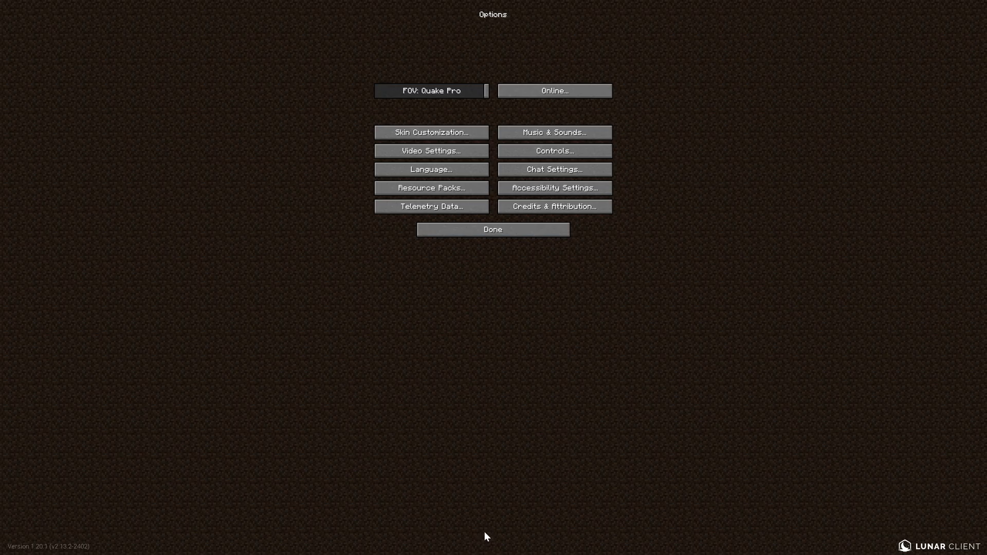
{"action": "left_click", "coordinate": [459, 151]}
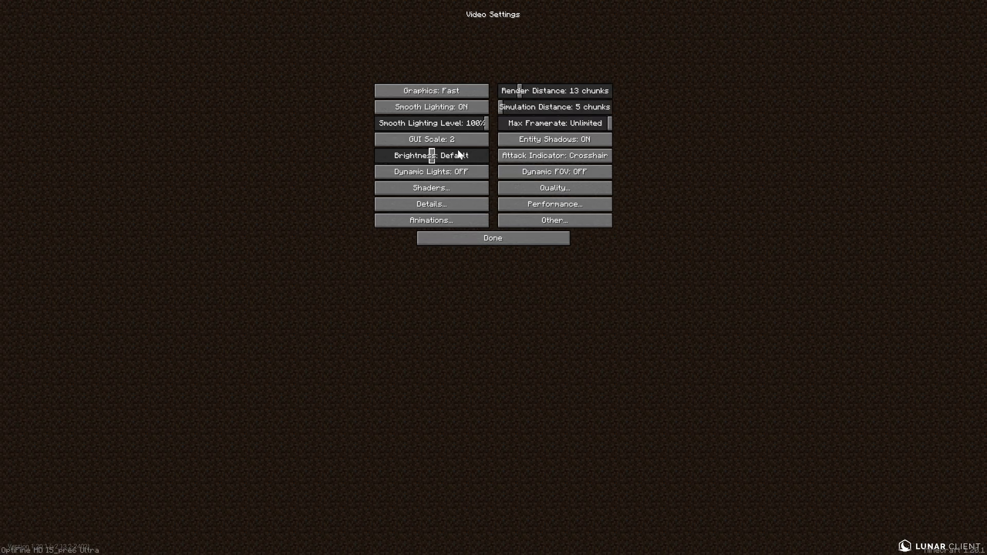
{"action": "left_click", "coordinate": [436, 192]}
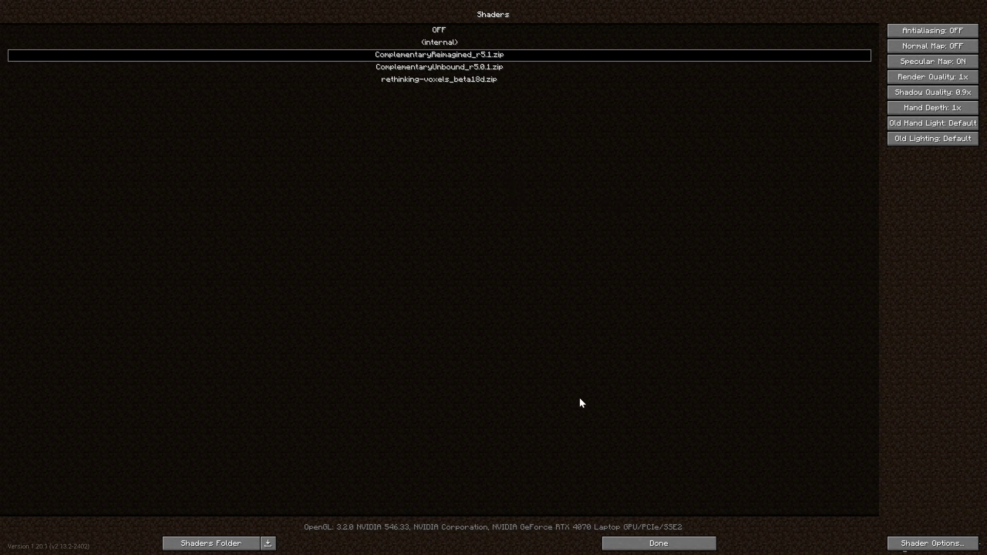
{"action": "left_click", "coordinate": [671, 544]}
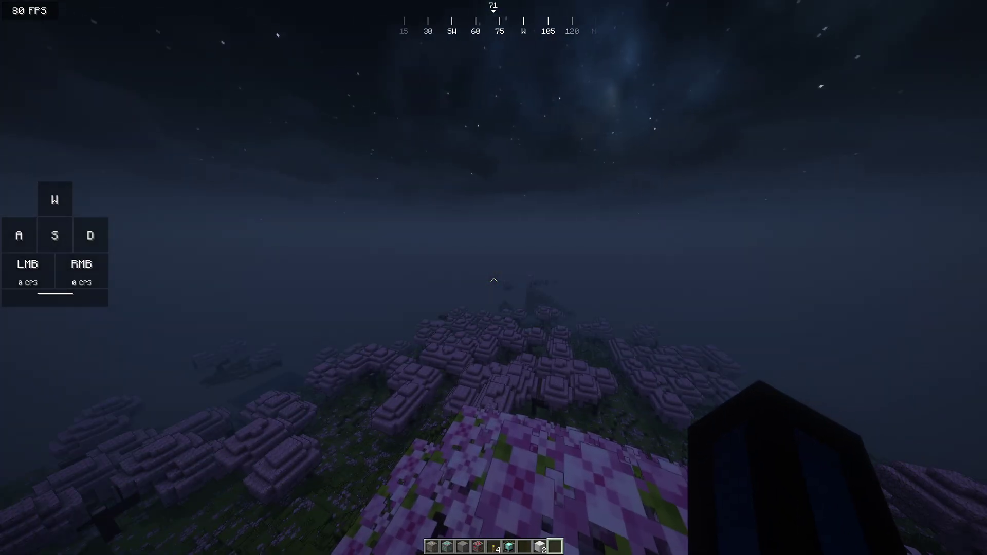
- Set the Minecraft world's time to day (1000) with the /time set command, issuing the command twice
{"action": "type", "text": "/time set "}
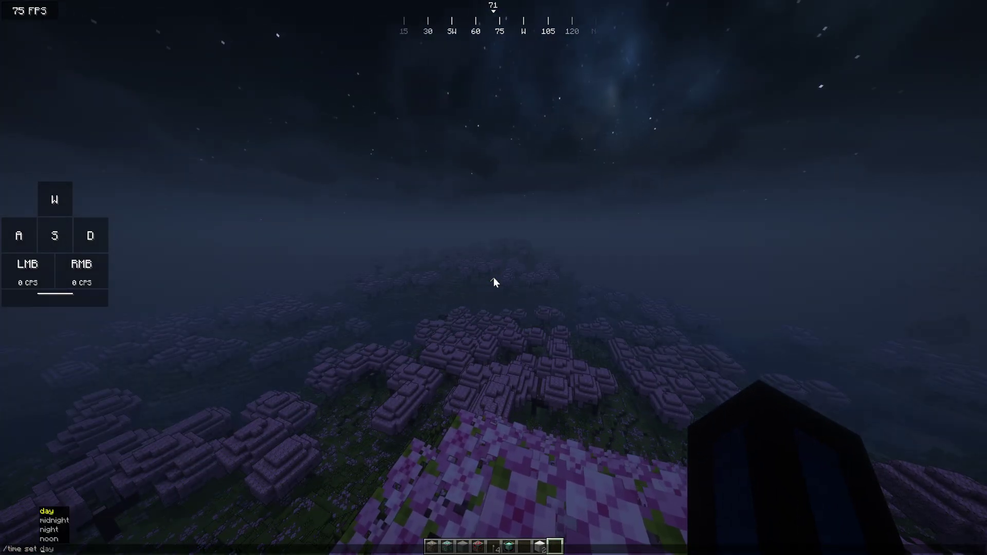
{"action": "type", "text": "1000"}
{"action": "key", "text": "Return"}
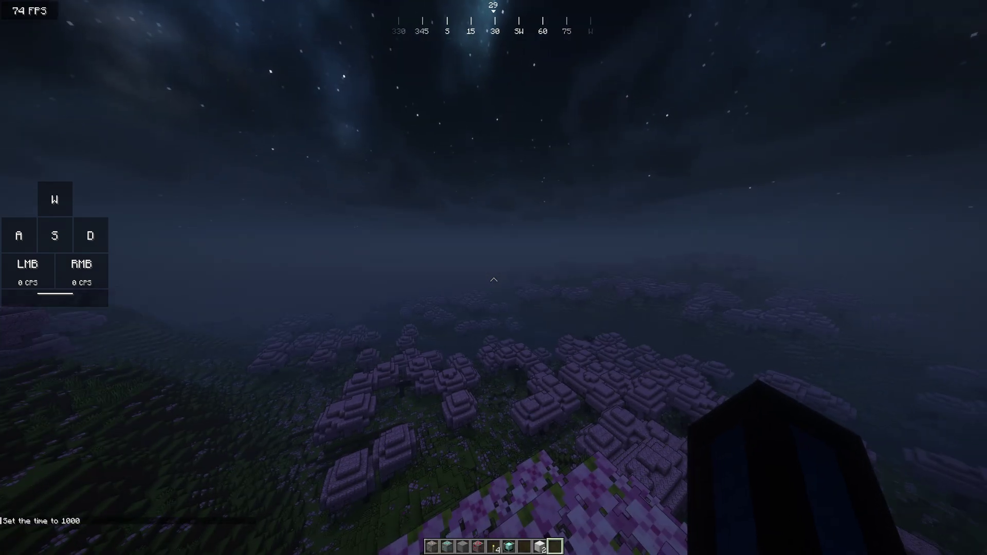
{"action": "key", "text": "t"}
{"action": "key", "text": "Up"}
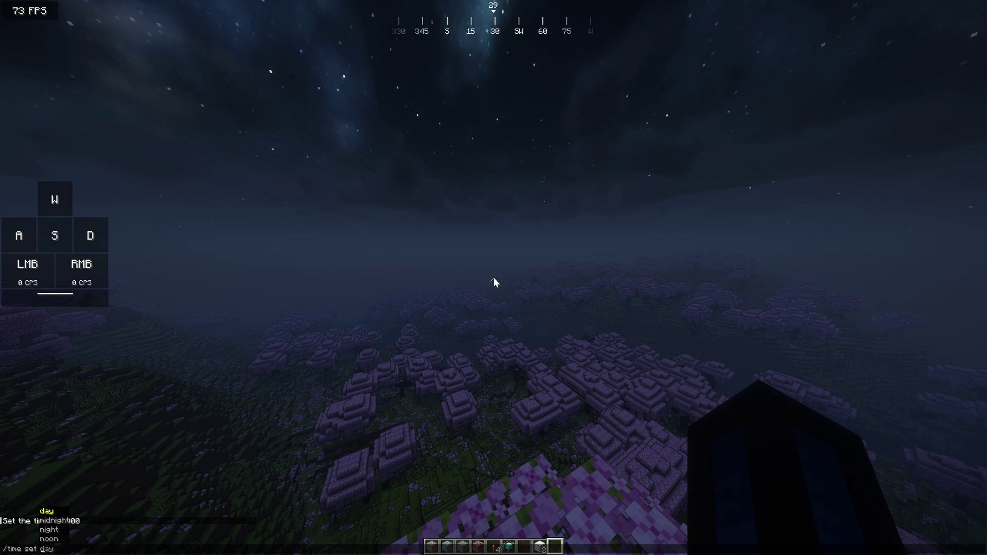
{"action": "key", "text": "Return"}
{"action": "key", "text": "Shift_R"}
{"action": "left_click", "coordinate": [669, 172]}
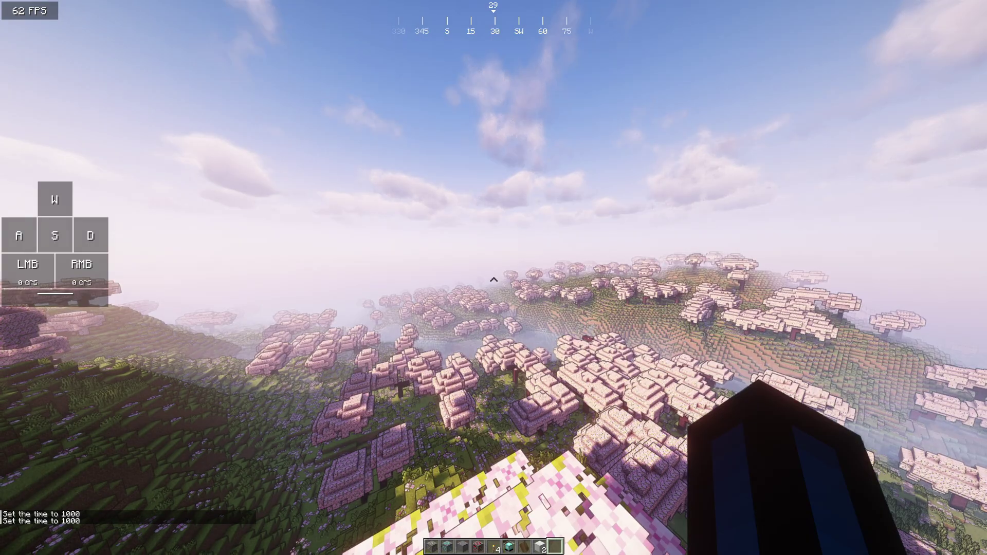
- Examine the shader's look over the cherry grove from first-person and third-person camera perspectives while moving around
{"action": "key", "text": "F5"}
{"action": "key", "text": "F5"}
{"action": "key", "text": "F5"}
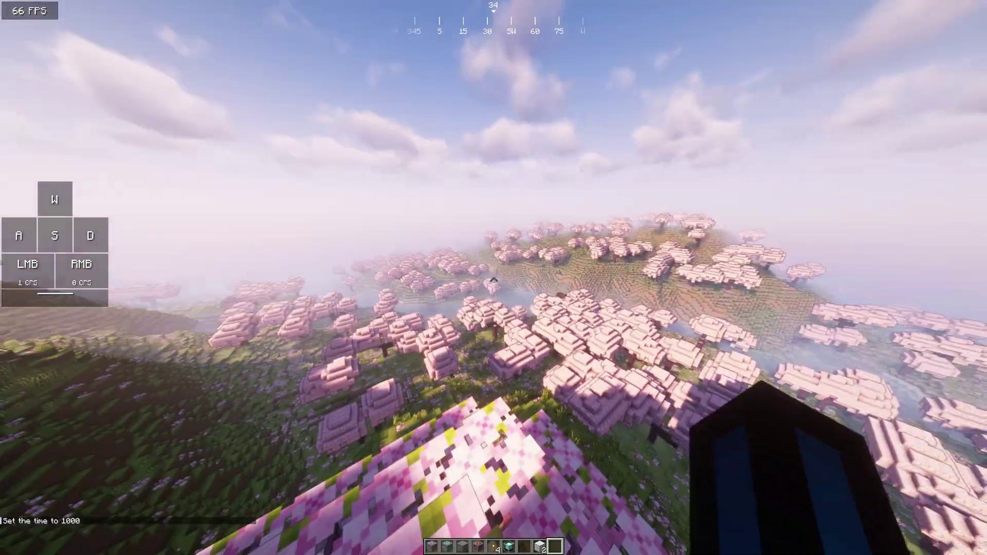
{"action": "left_click", "coordinate": [493, 279]}
{"action": "left_click", "coordinate": [493, 279]}
{"action": "key", "text": "w"}
{"action": "key", "text": "F5"}
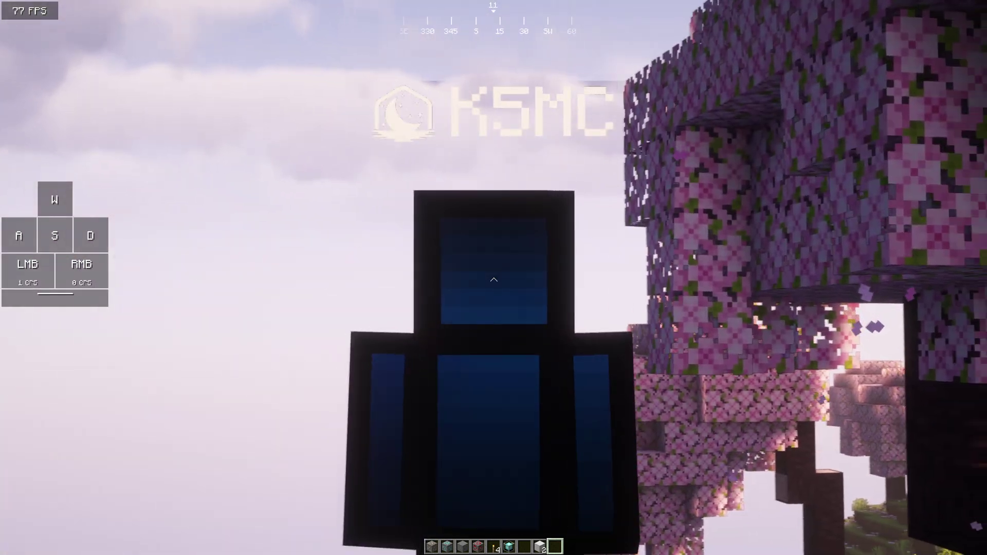
{"action": "key", "text": "F5"}
{"action": "key", "text": "F5"}
{"action": "key", "text": "d"}
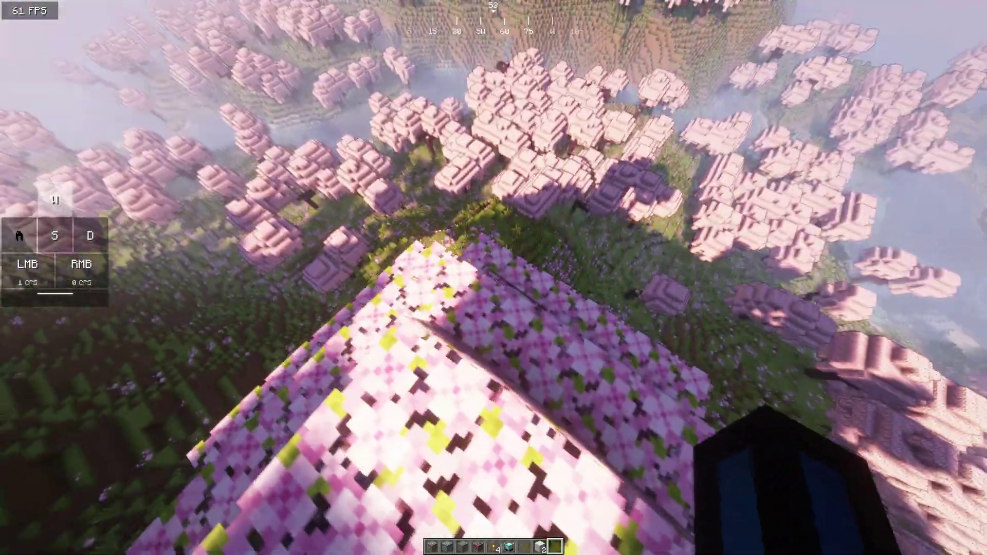
{"action": "key", "text": "w"}
{"action": "key", "text": "d"}
{"action": "key", "text": "F5"}
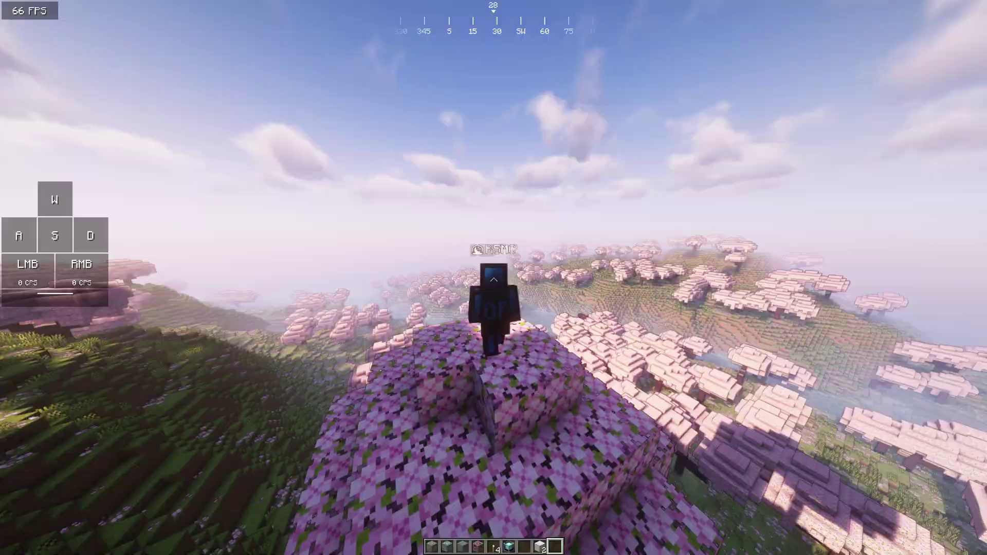